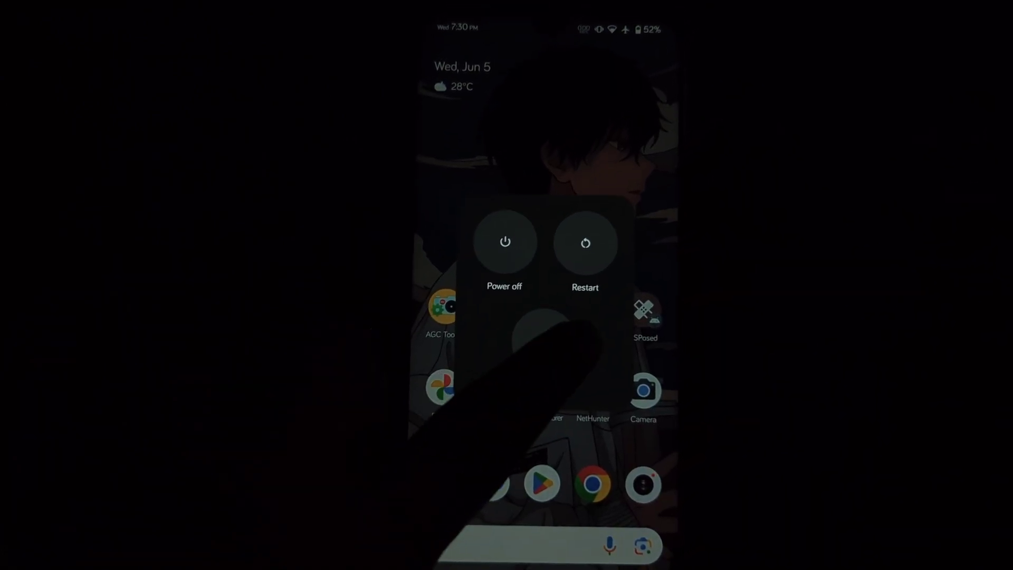
Reboot the phone into recovery from the power menu's Advanced options
{"action": "left_click", "coordinate": [558, 330]}
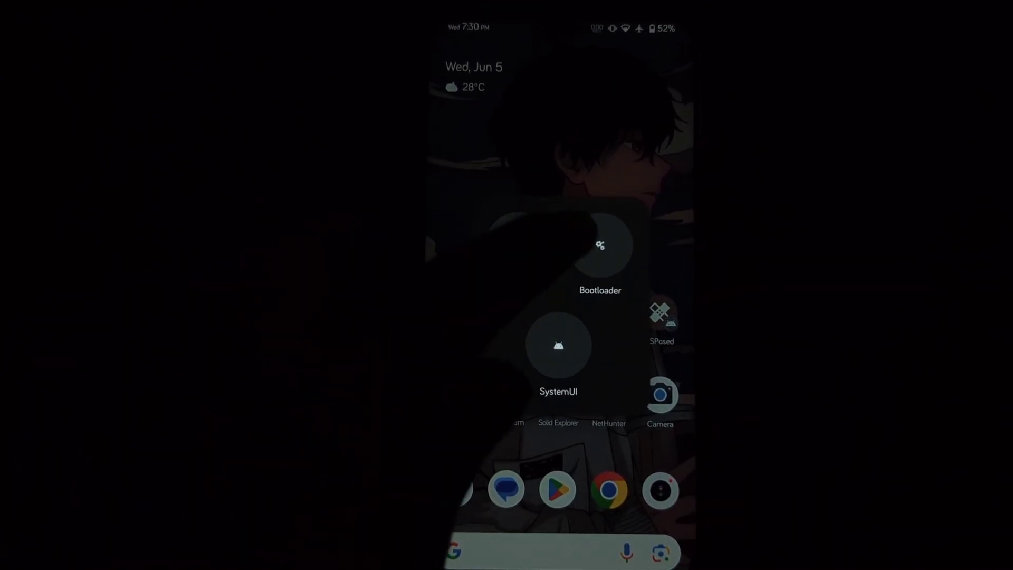
{"action": "left_click", "coordinate": [515, 246]}
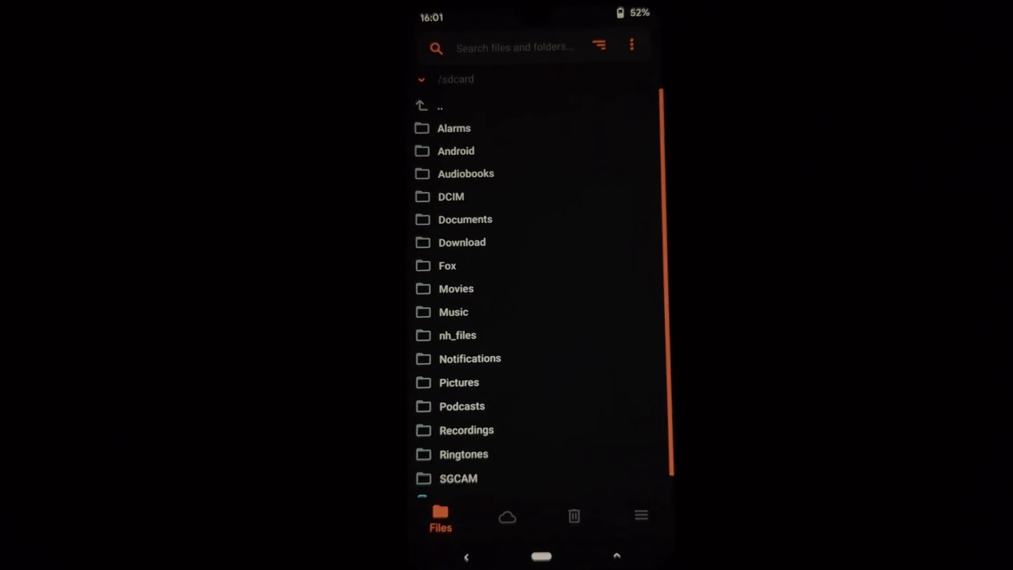
Wipe the Dalvik/ART Cache, Cache and Data partitions with Swipe to Wipe
{"action": "left_click", "coordinate": [579, 510]}
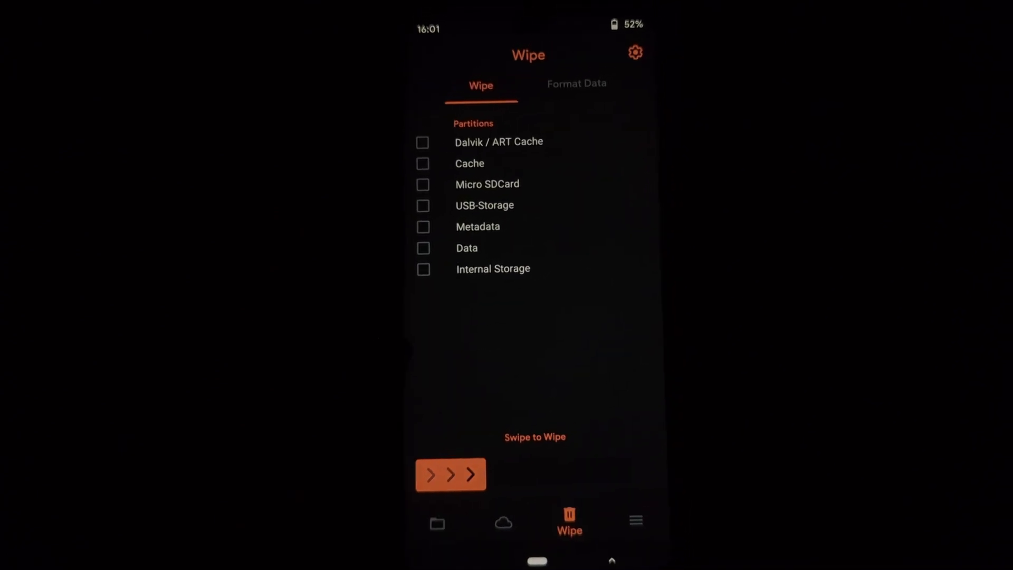
{"action": "left_click", "coordinate": [429, 169]}
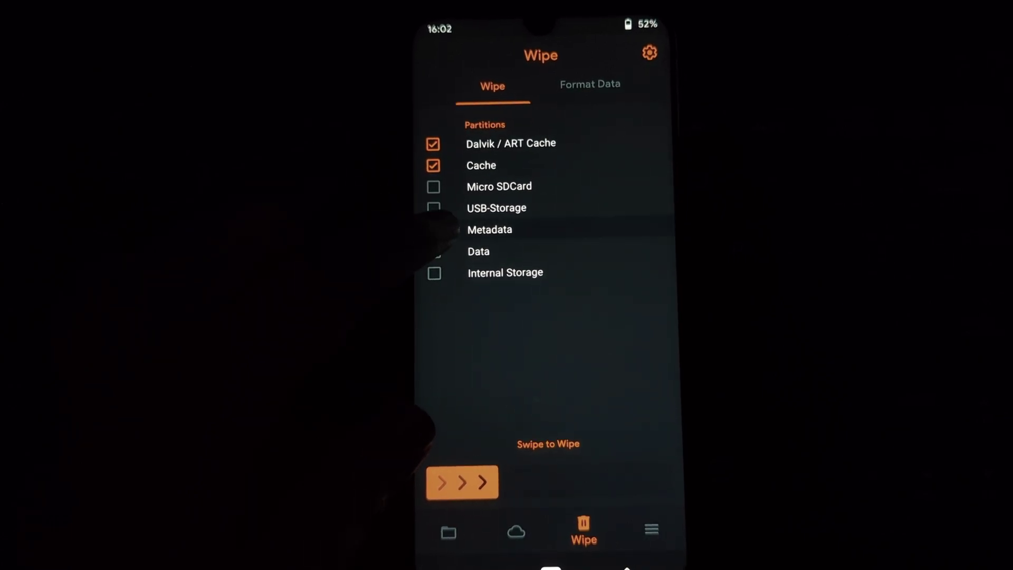
{"action": "left_click", "coordinate": [434, 251]}
{"action": "mouse_move", "coordinate": [464, 485]}
{"action": "left_mouse_down"}
{"action": "mouse_move", "coordinate": [530, 515]}
{"action": "mouse_move", "coordinate": [633, 505]}
{"action": "left_mouse_up"}
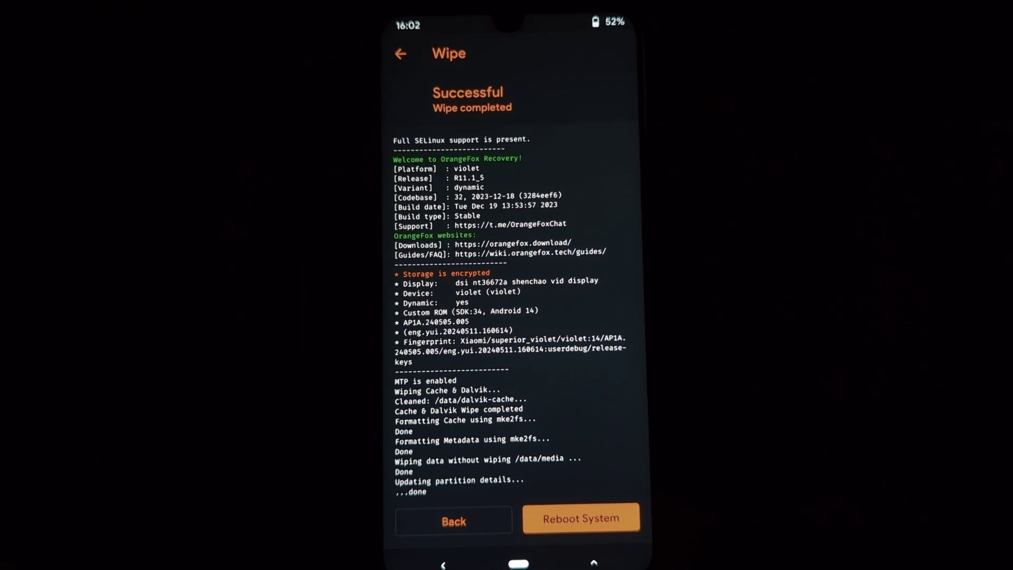
Format the Data partition by confirming 'yes', removing internal storage encryption
{"action": "left_click", "coordinate": [465, 524]}
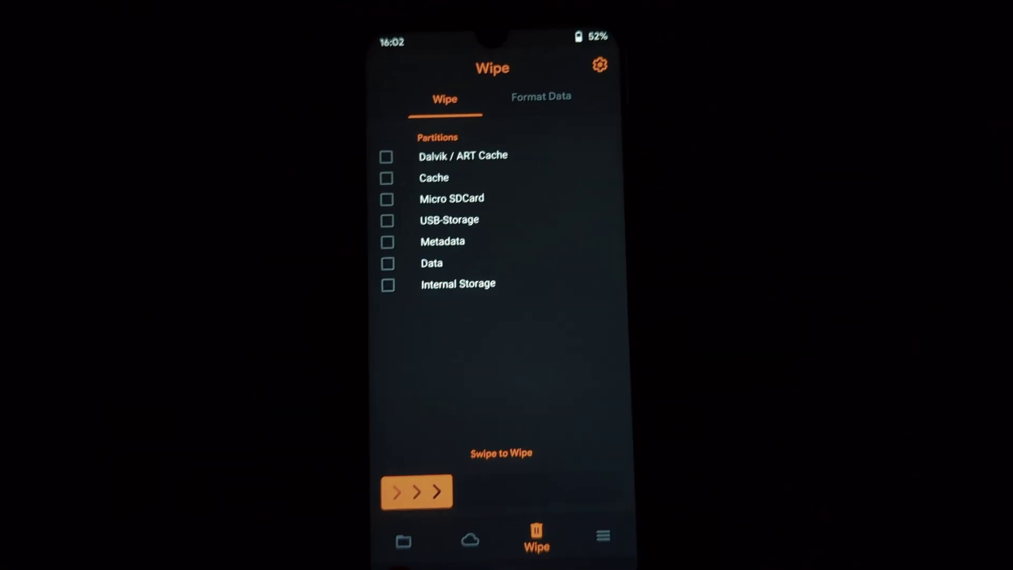
{"action": "left_click", "coordinate": [538, 95]}
{"action": "type", "text": "y"}
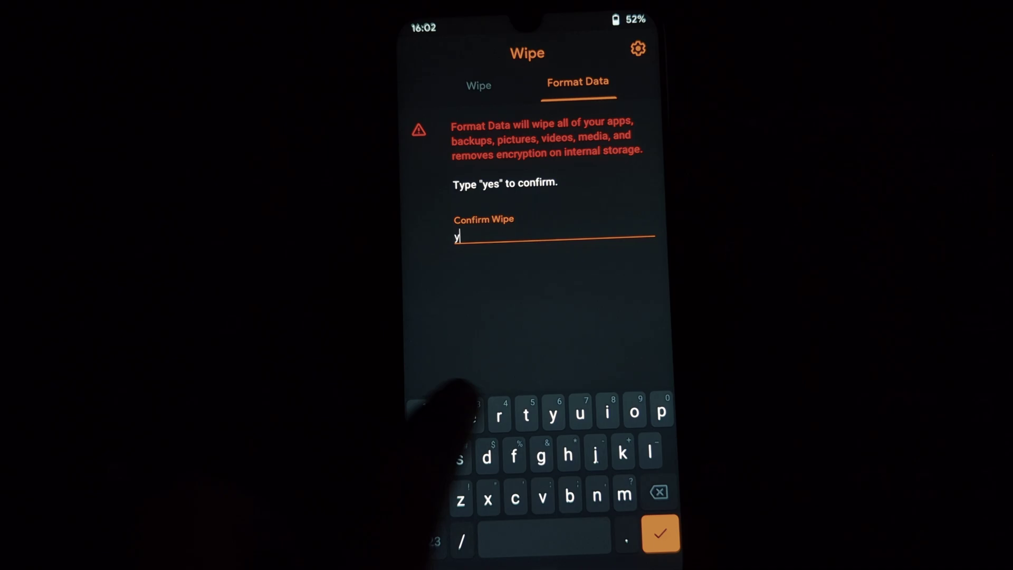
{"action": "type", "text": "es"}
{"action": "left_click", "coordinate": [665, 533]}
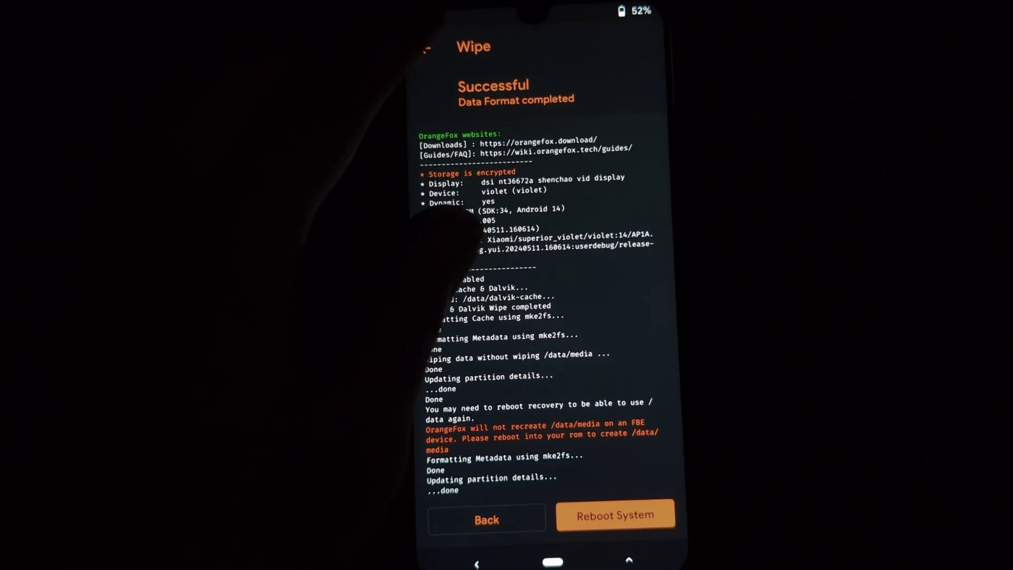
Browse the micro SD card (/sdcard1) to Download/1DMP/Compressed in Files
{"action": "left_click", "coordinate": [426, 43]}
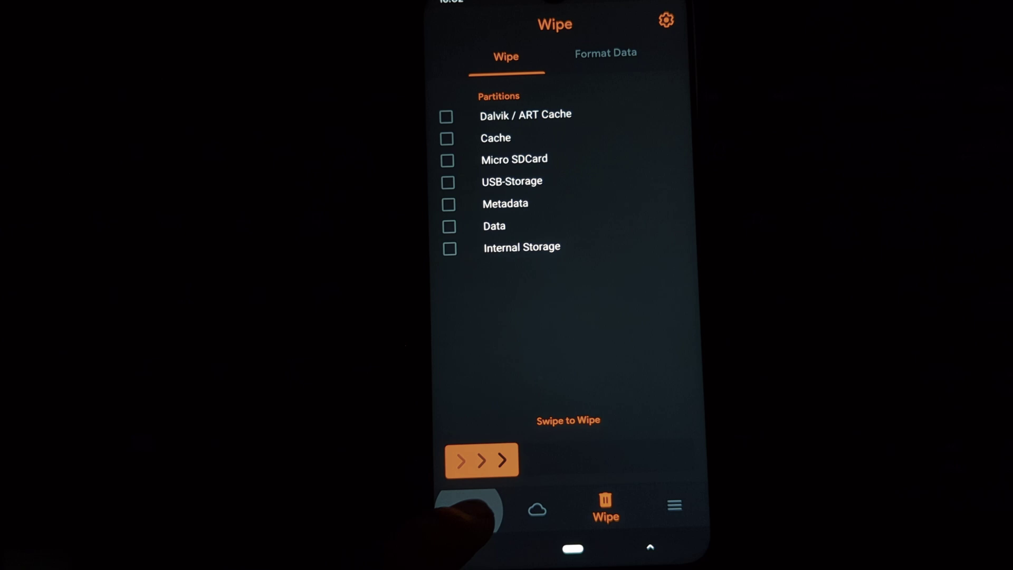
{"action": "left_click", "coordinate": [453, 525]}
{"action": "left_click", "coordinate": [459, 72]}
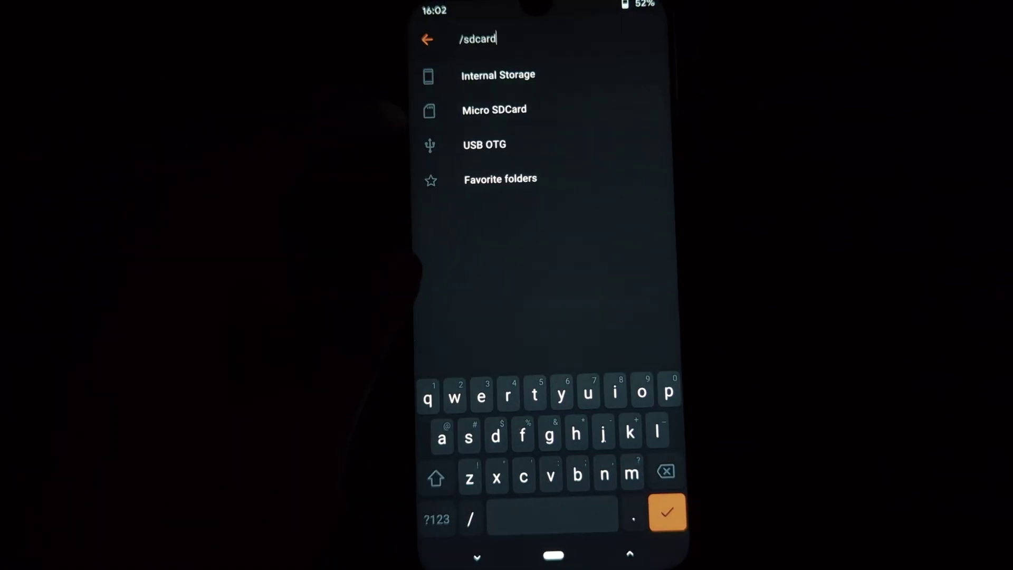
{"action": "left_click", "coordinate": [491, 109]}
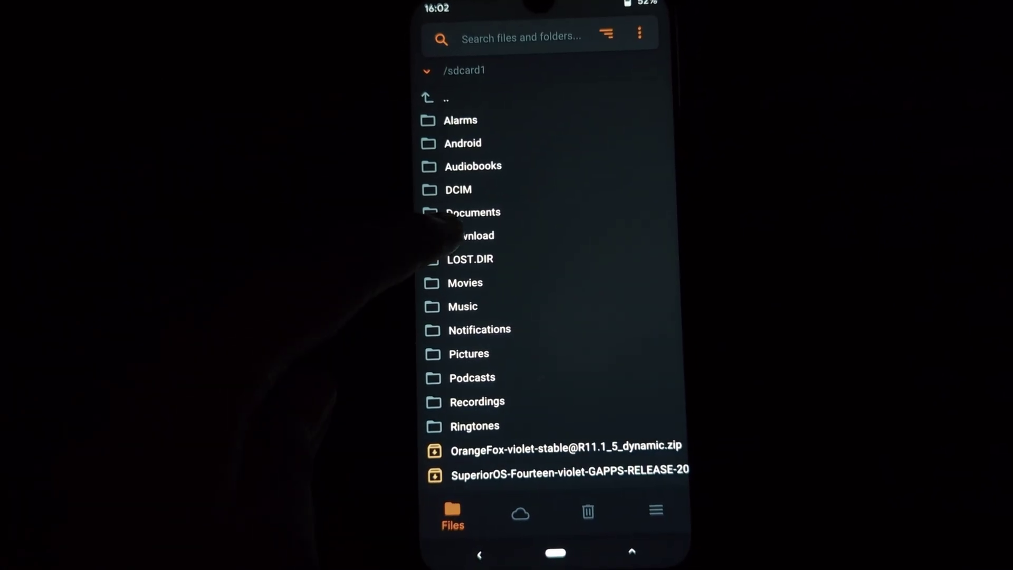
{"action": "left_click", "coordinate": [471, 235]}
{"action": "left_click", "coordinate": [455, 119]}
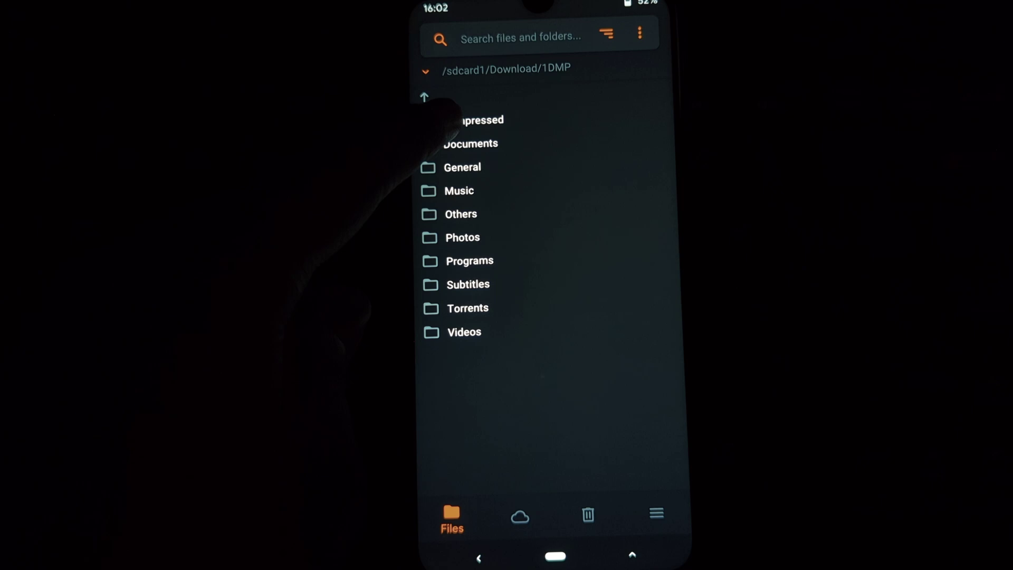
{"action": "left_click", "coordinate": [476, 119]}
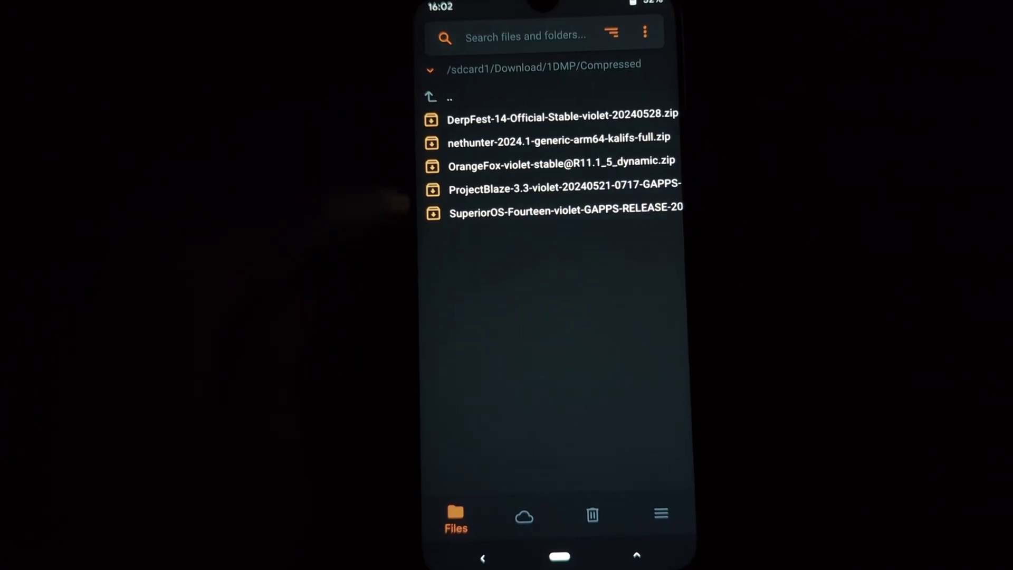
Queue the ProjectBlaze 3.3 violet GAPPS zip and Swipe to Install it
{"action": "left_click", "coordinate": [475, 186]}
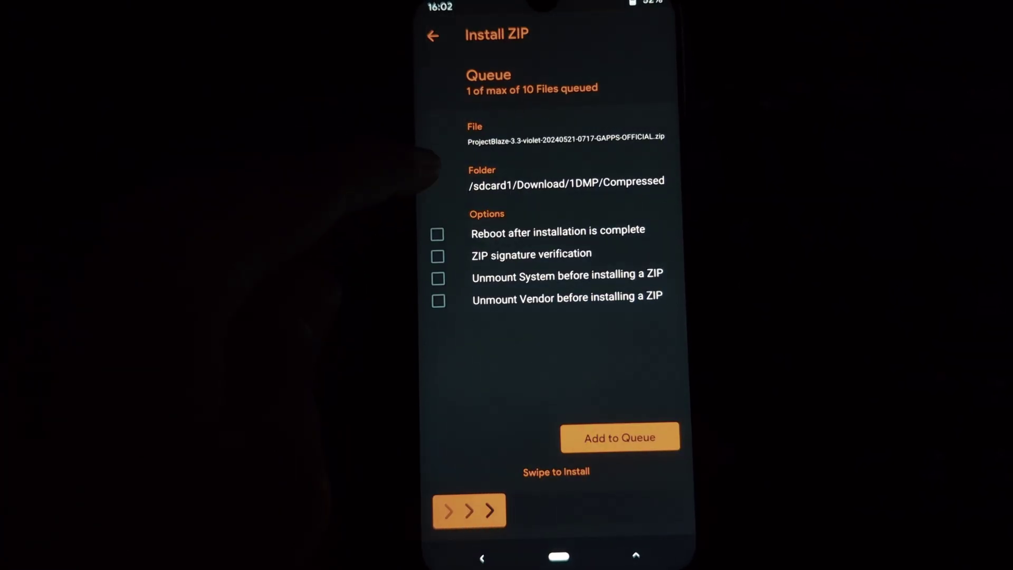
{"action": "left_click_drag", "start_coordinate": [455, 529], "coordinate": [649, 519]}
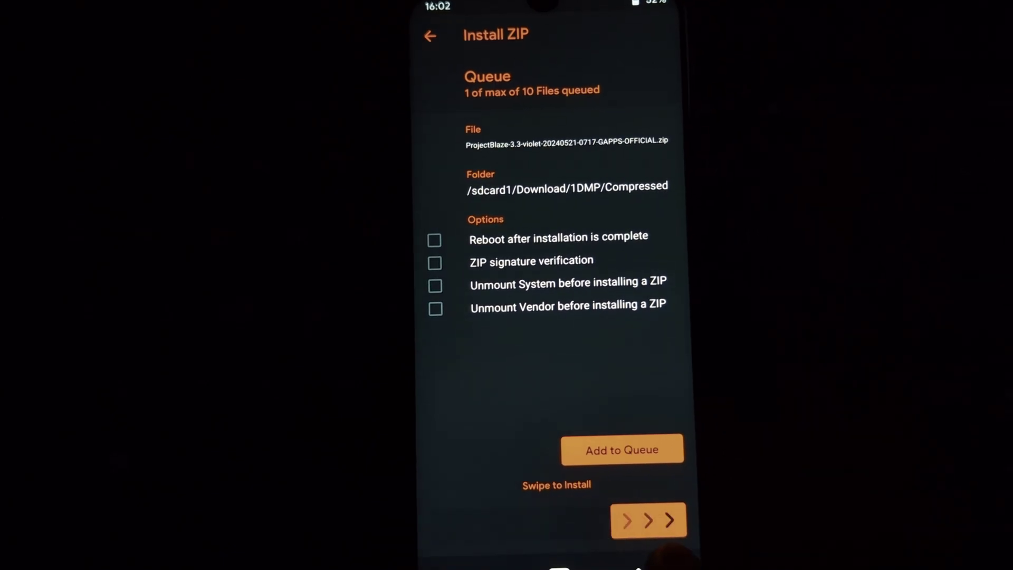
{"action": "left_click_drag", "start_coordinate": [459, 519], "coordinate": [649, 517]}
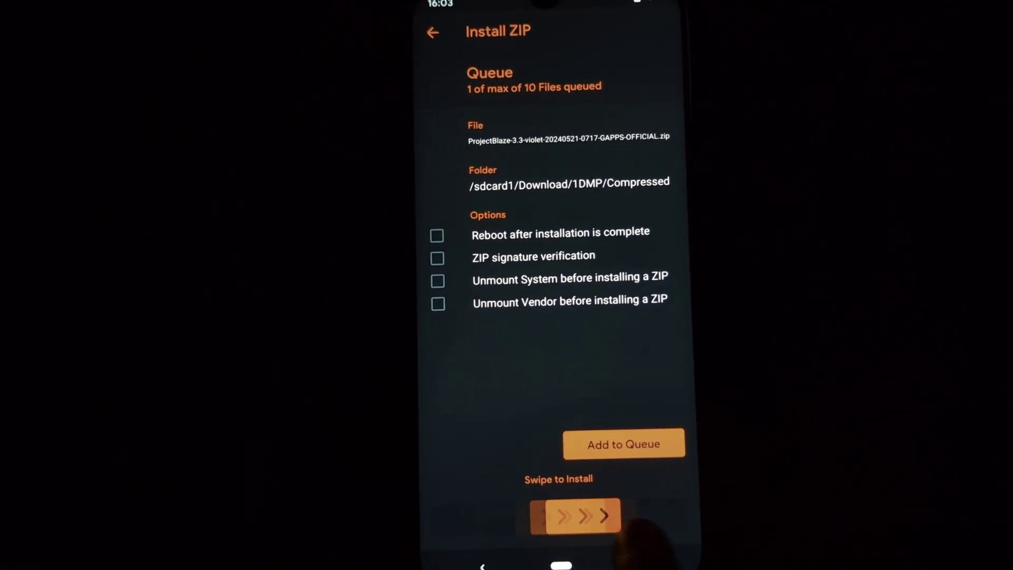